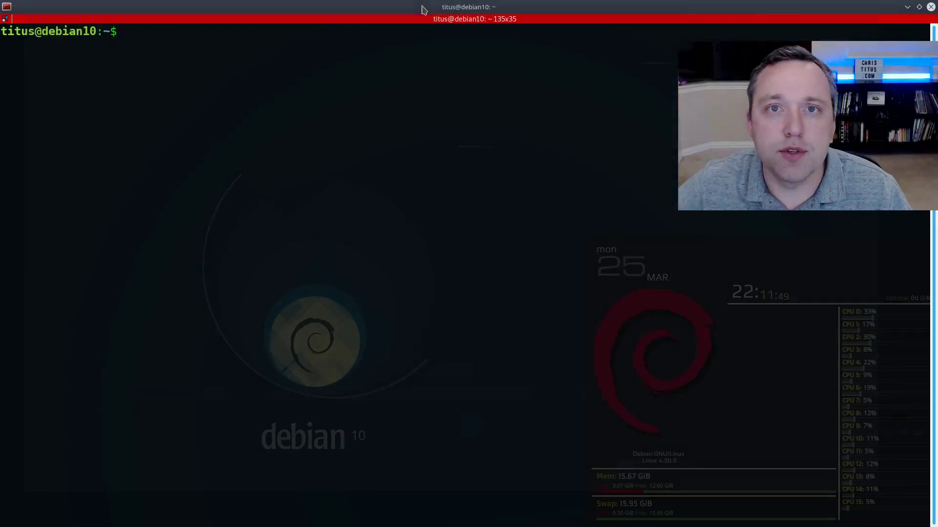
Run 'sudo aptitude install grub-customizer' to confirm version 5.1.0-1 is installed, then exit the terminal.
type("sudo aptitude install grub-customizer")
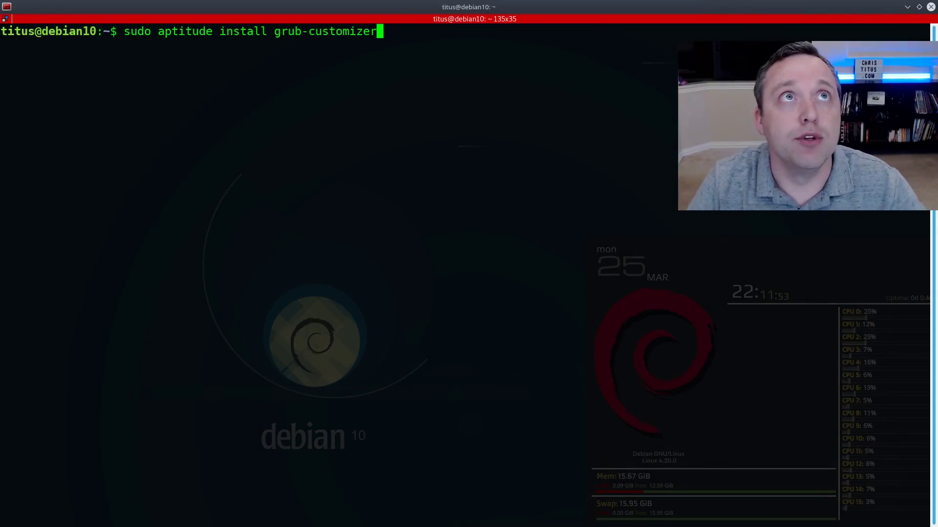
key("Return")
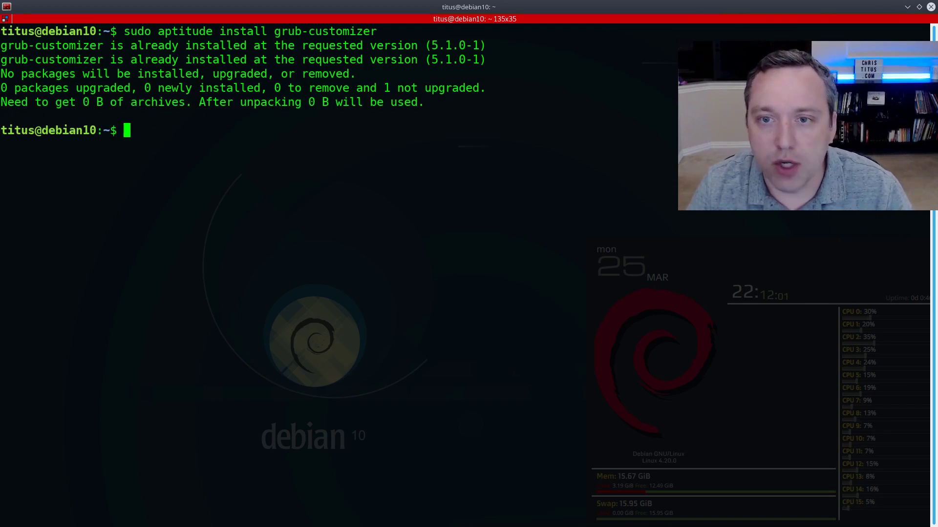
type("exit")
key("Return")
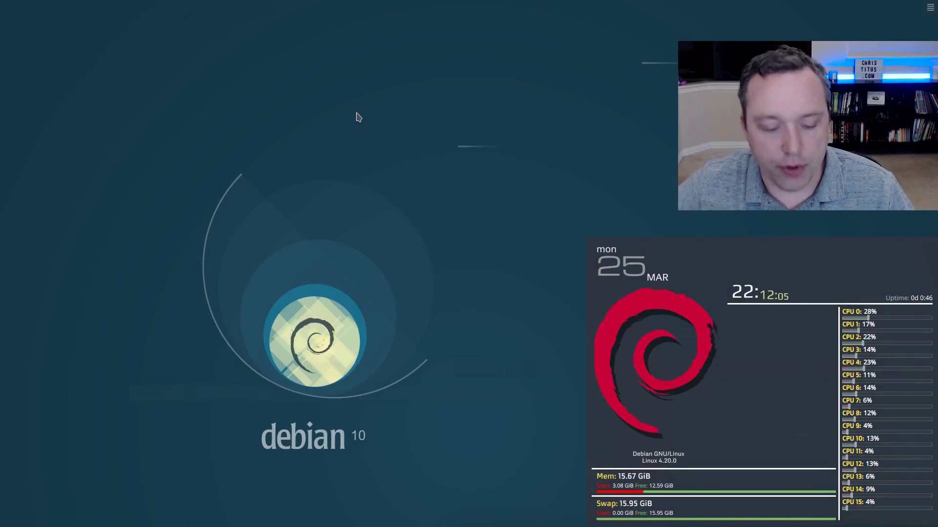
Launch Grub Customizer from the application search.
key("alt+space")
type("konsole")
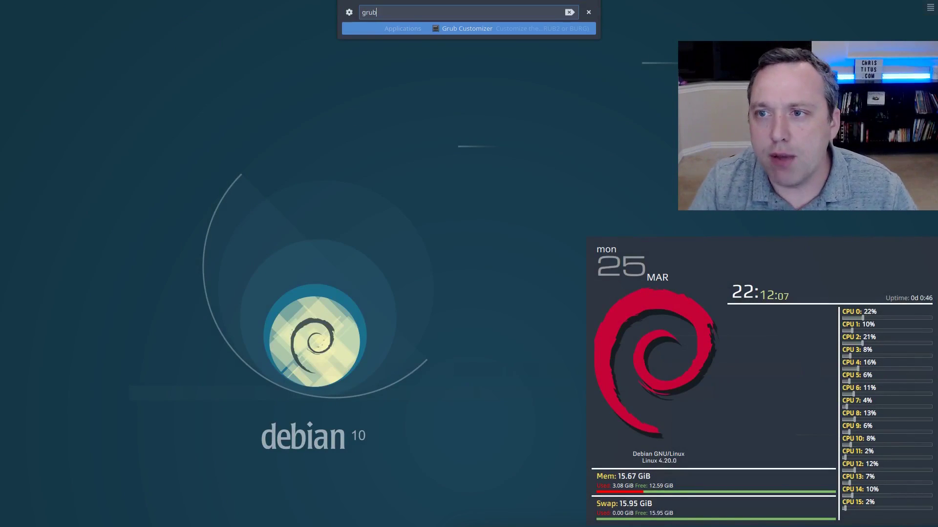
key("Return")
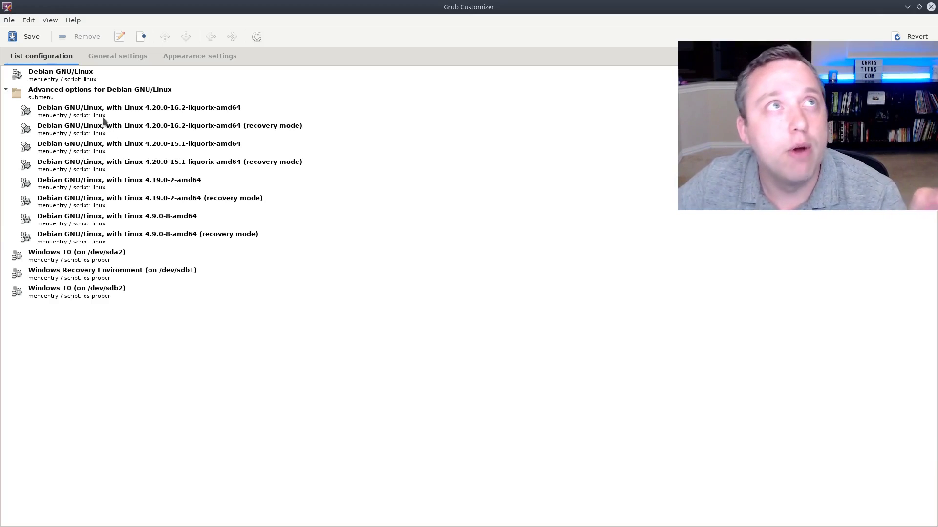
Remove the Windows Recovery Environment and Windows 10 (on /dev/sda2) boot entries.
left_click(107, 282)
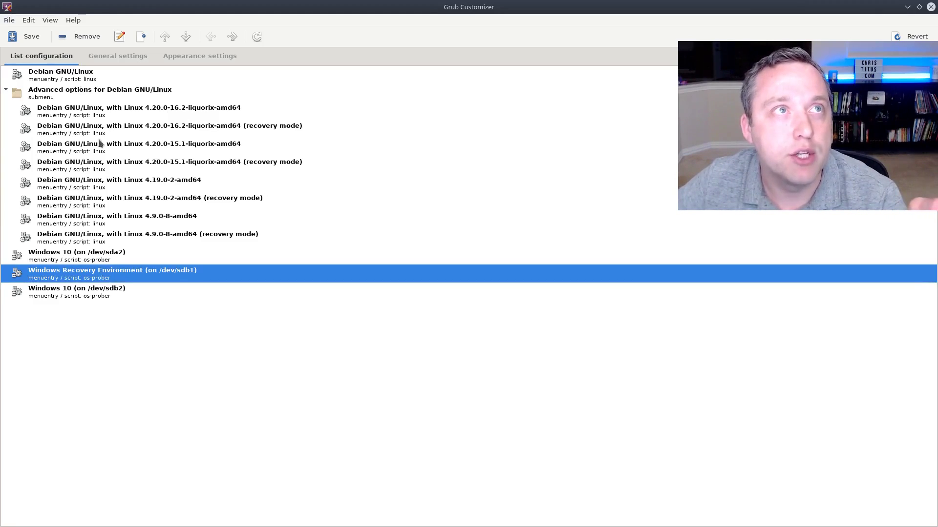
left_click(78, 34)
left_click(80, 257)
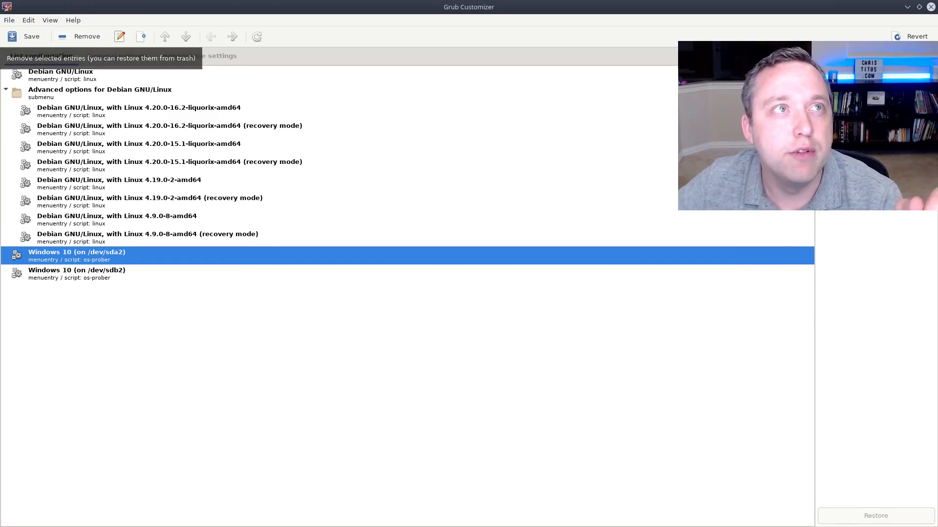
left_click(84, 38)
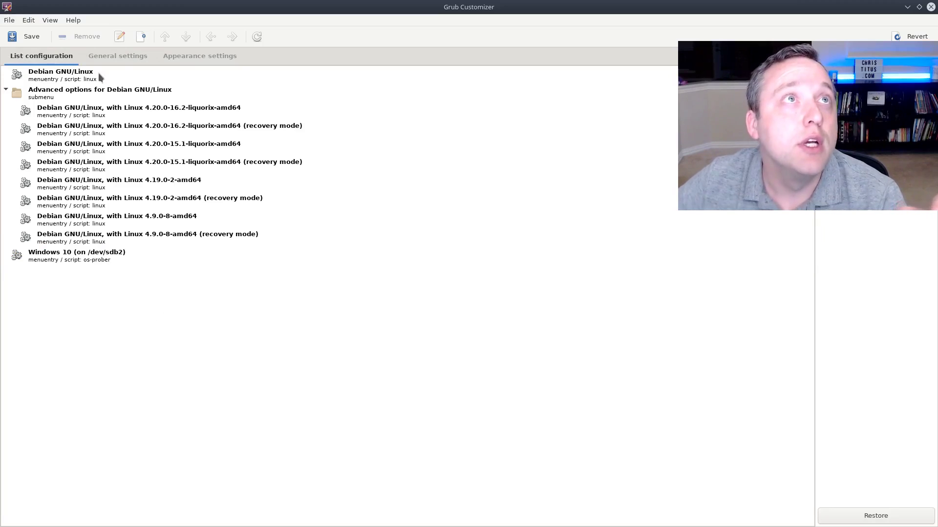
left_click(123, 58)
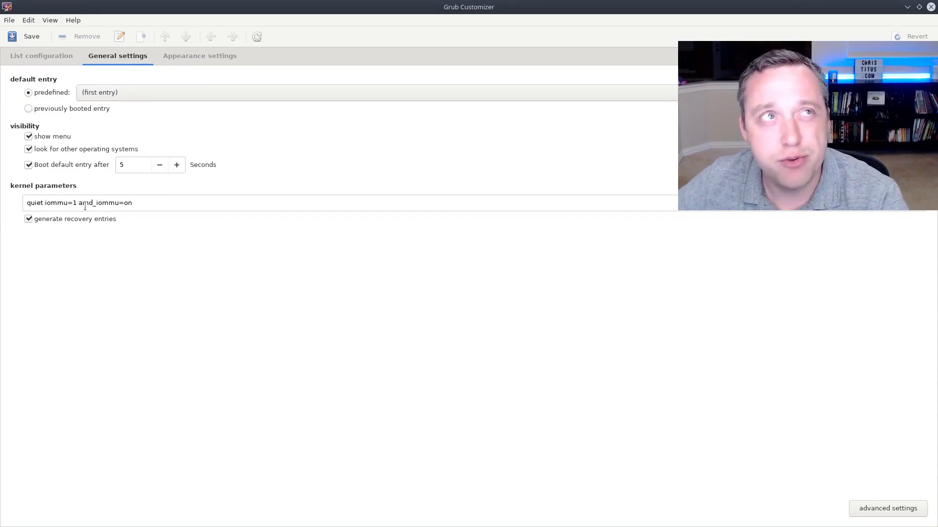
Inspect the iommu kernel parameters without editing them, then view the Appearance settings.
left_click_drag(44, 203, 140, 204)
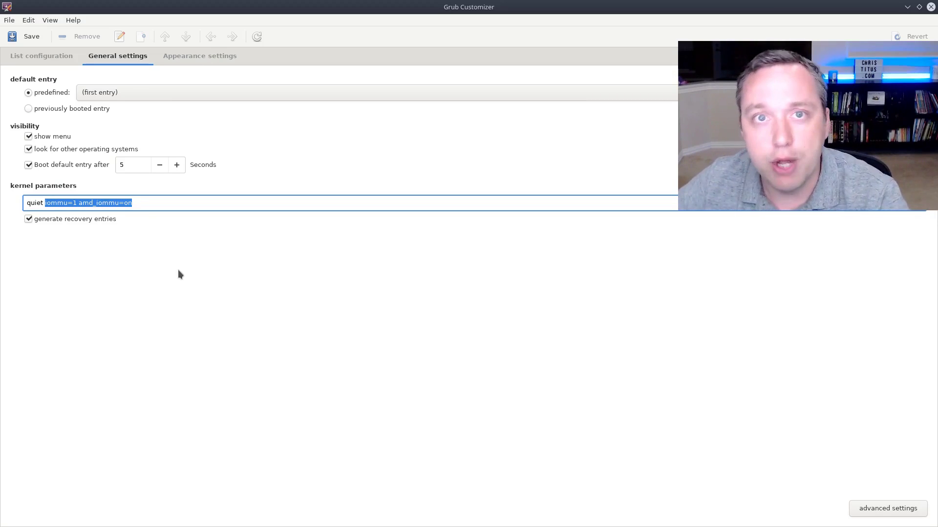
left_click(29, 197)
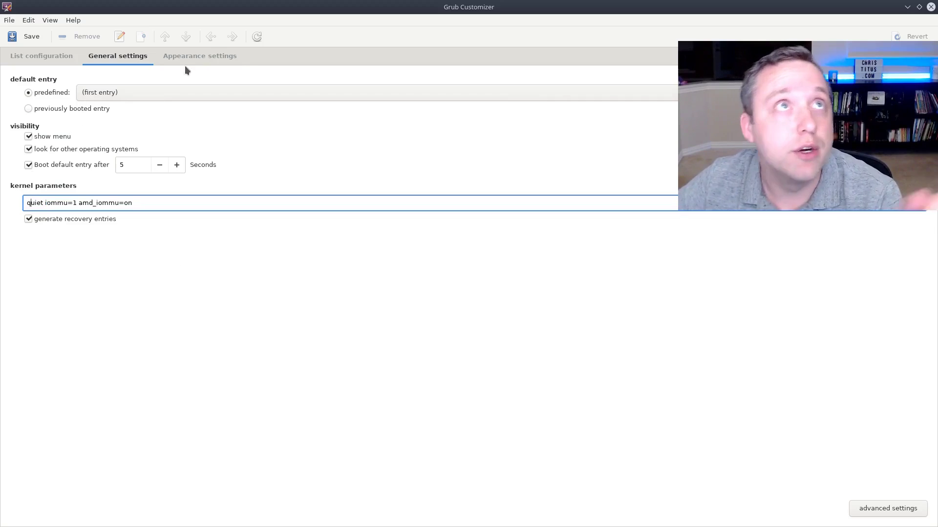
left_click(195, 57)
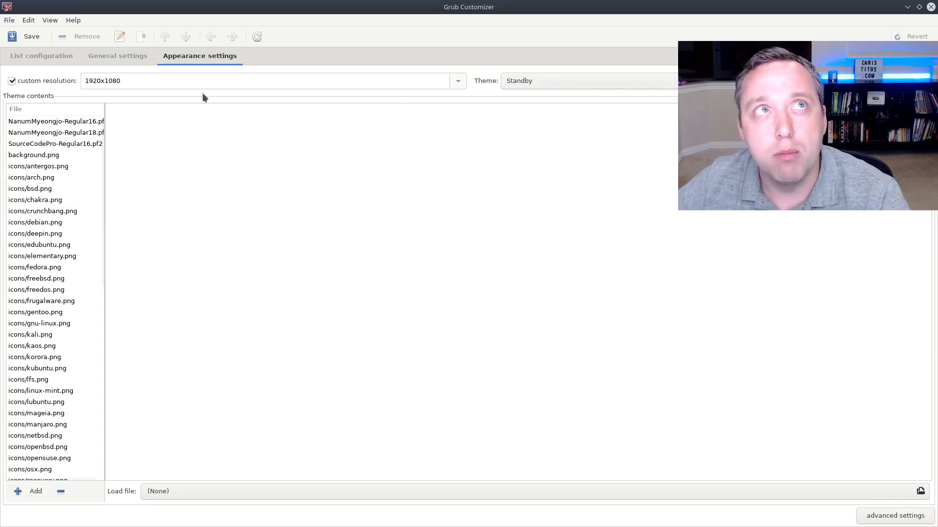
Keep the 1920x1080 custom resolution enabled and remove the installed Standby theme.
left_click(13, 80)
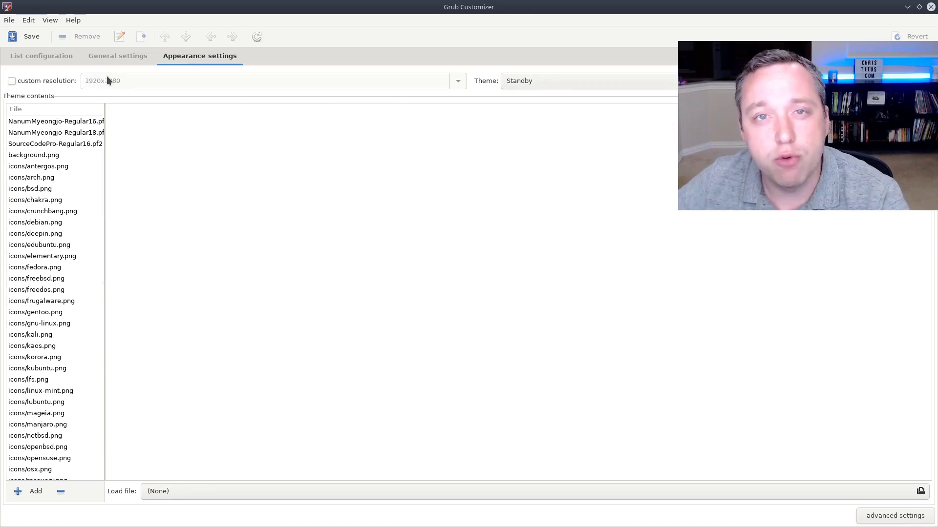
left_click(20, 84)
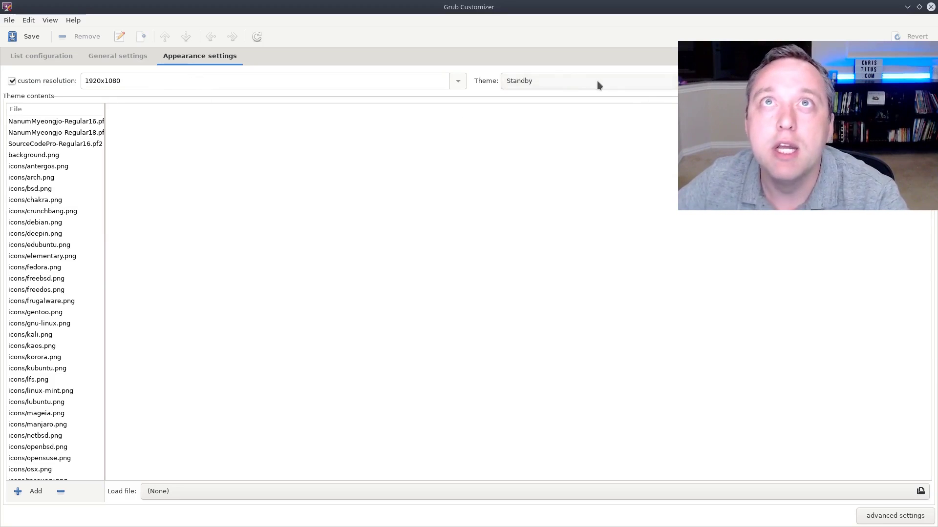
scroll(586, 81, "up", 1)
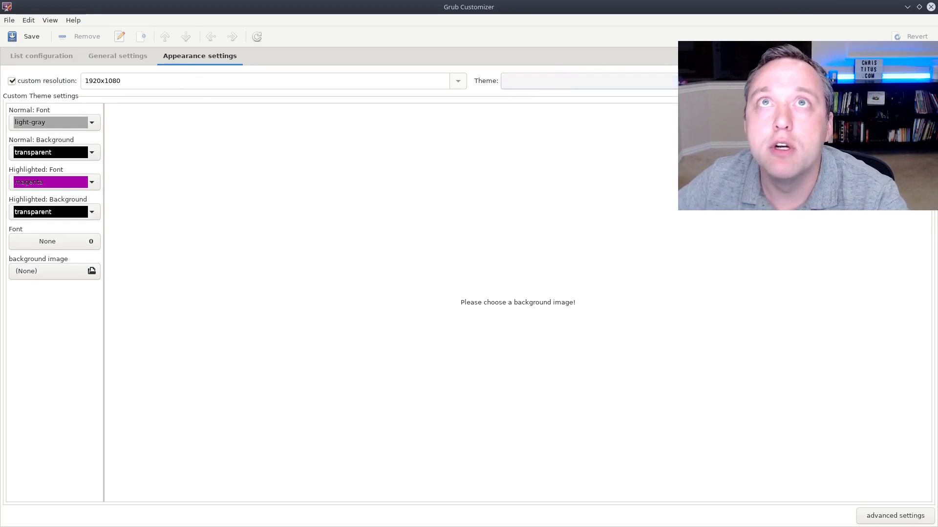
left_click(586, 80)
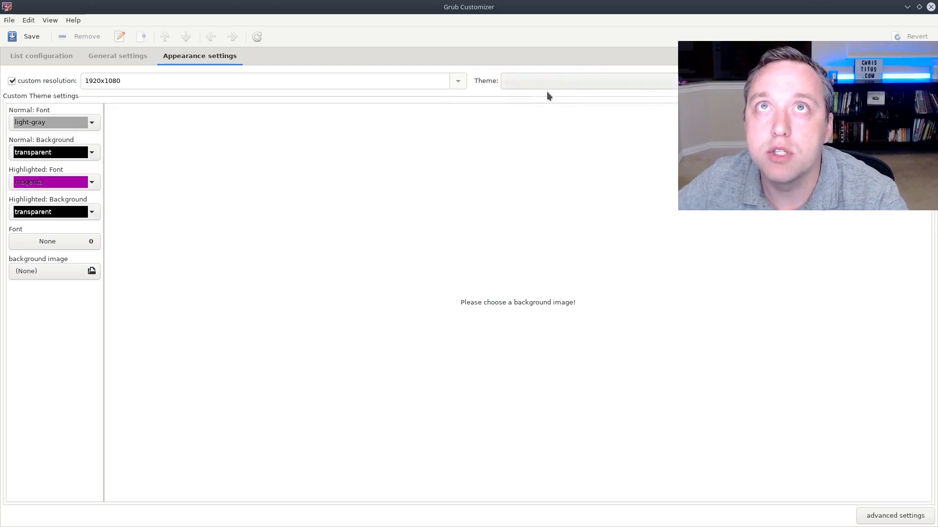
left_click(540, 97)
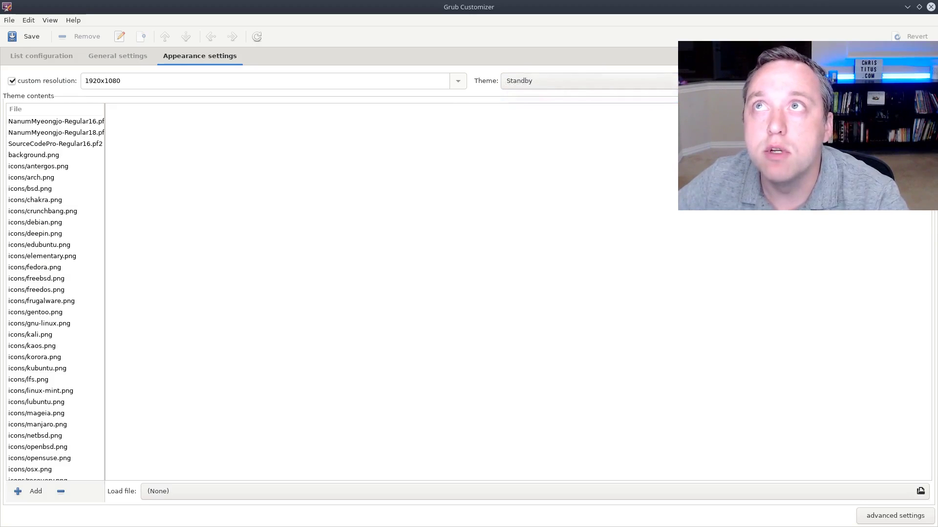
left_click(924, 81)
left_click(519, 276)
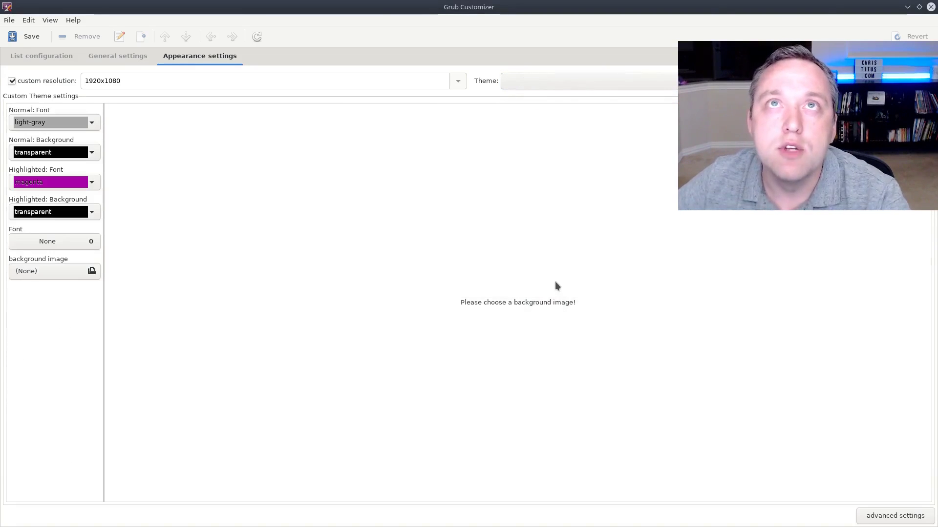
left_click(611, 83)
left_click(609, 84)
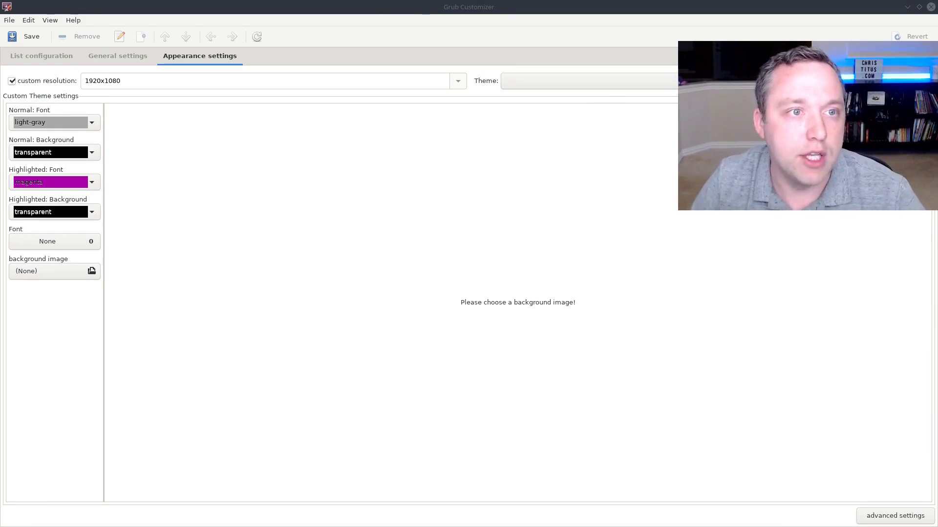
Show the Standby GRUB theme's Standby.tar.xz download on gnome-look.org.
key("alt+Tab")
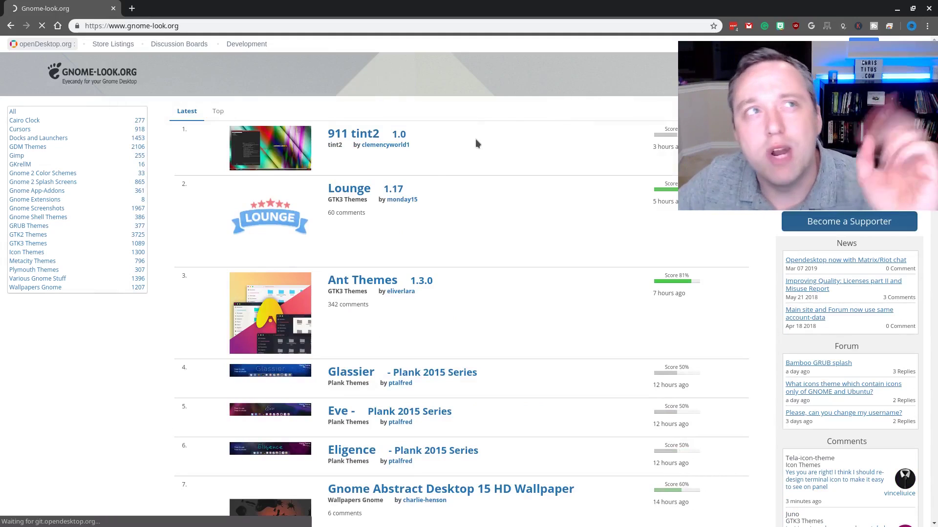
left_click(25, 227)
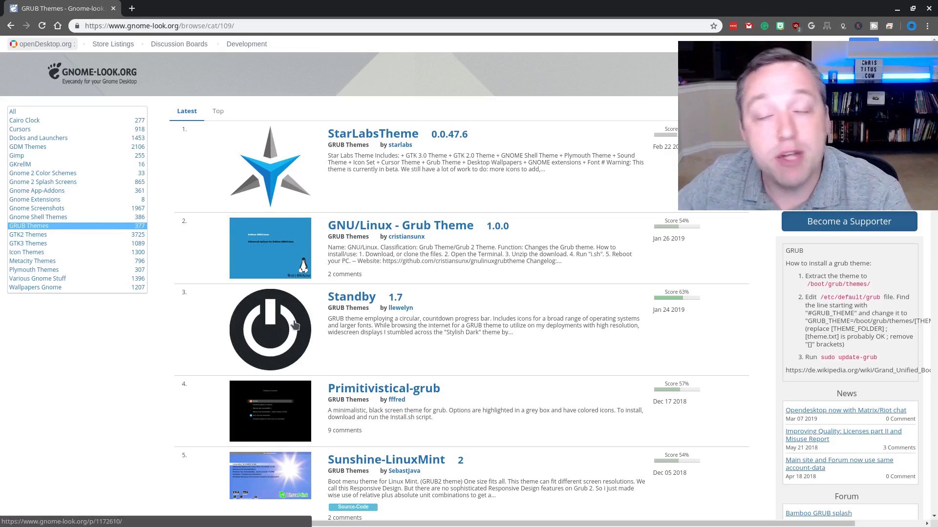
left_click(294, 326)
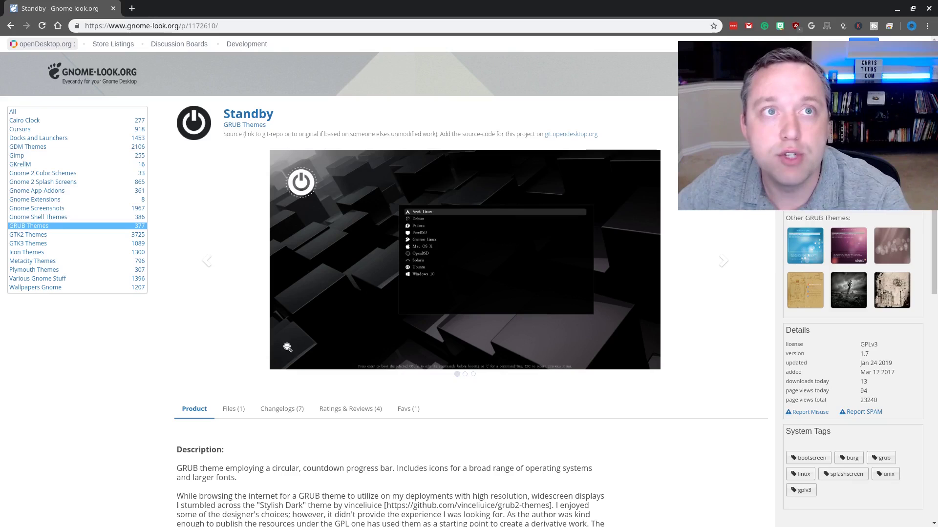
left_click(236, 409)
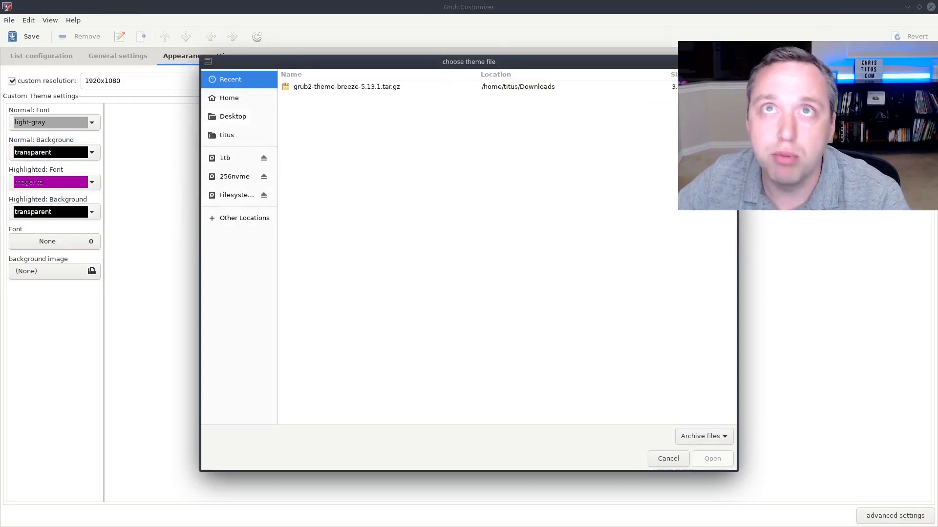
Install the theme from Standby.tar.xz using the All files filter, and save the configuration.
left_click(921, 80)
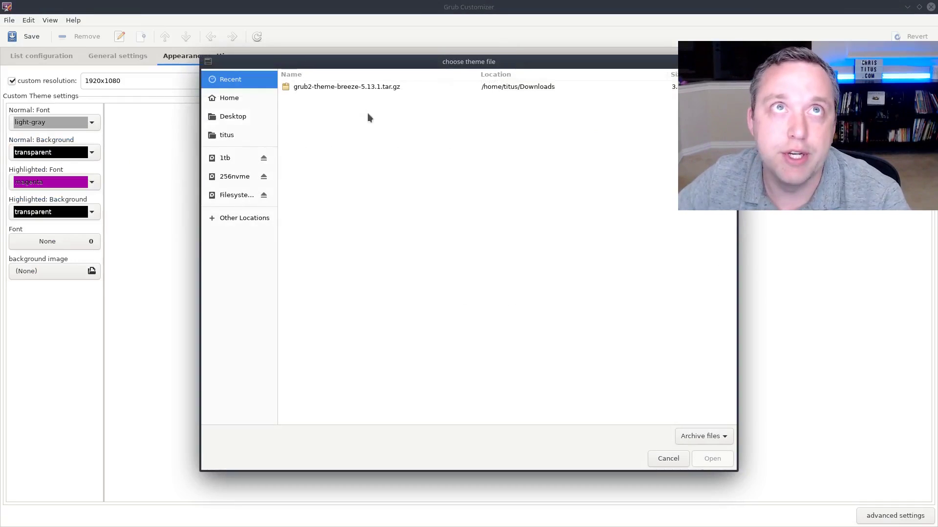
left_click(704, 436)
left_click(706, 452)
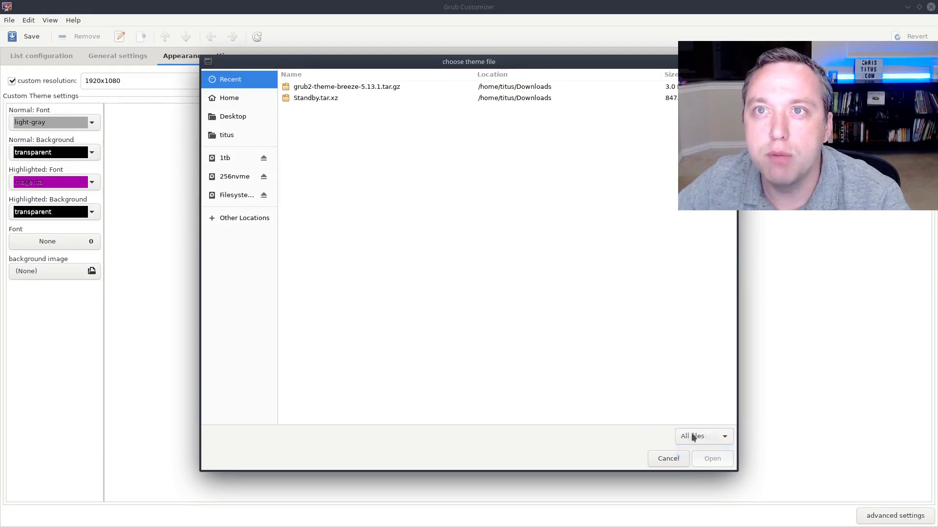
left_click(315, 98)
left_click(712, 458)
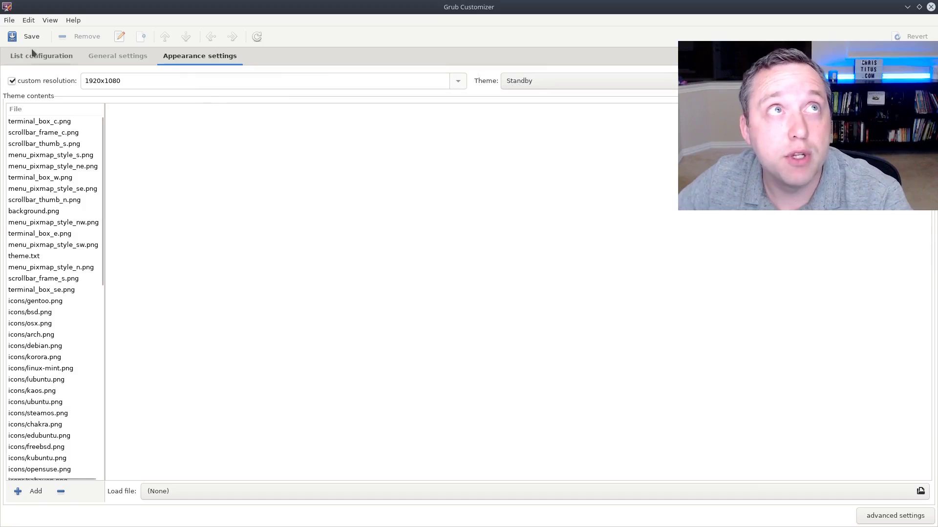
left_click(20, 38)
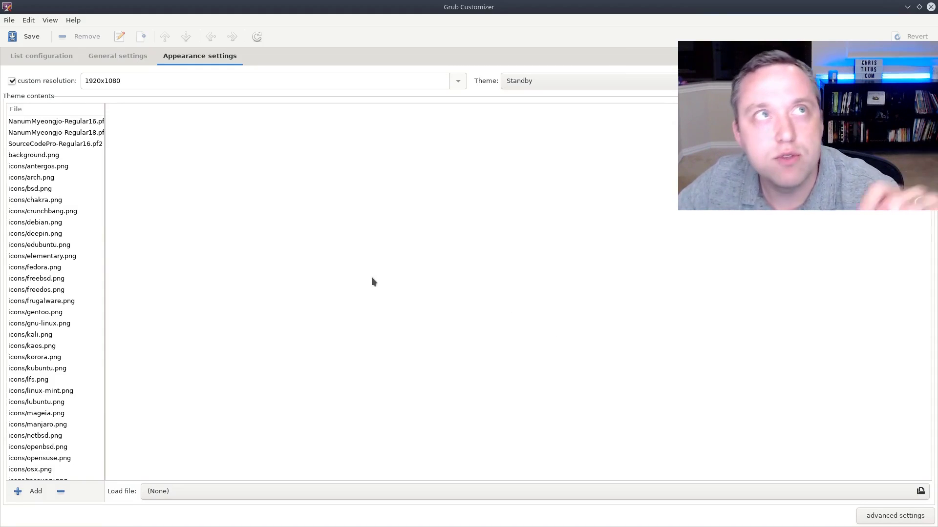
left_click(33, 62)
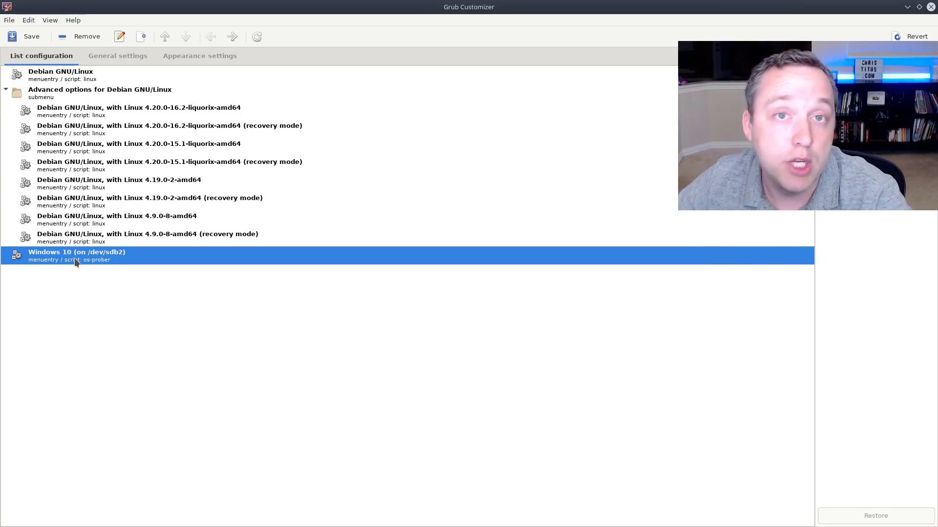
Save the Standby theme setup again, preview its background.png, and close Grub Customizer.
left_click(216, 55)
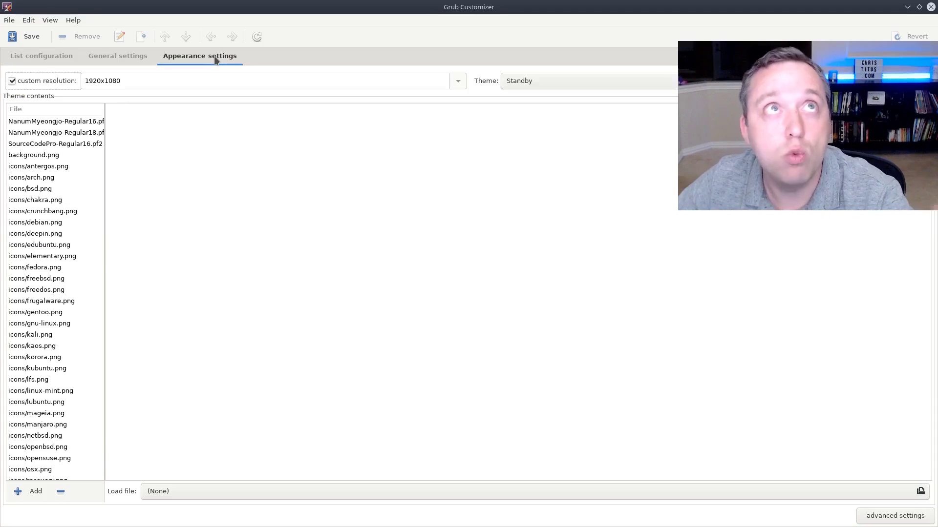
left_click(17, 39)
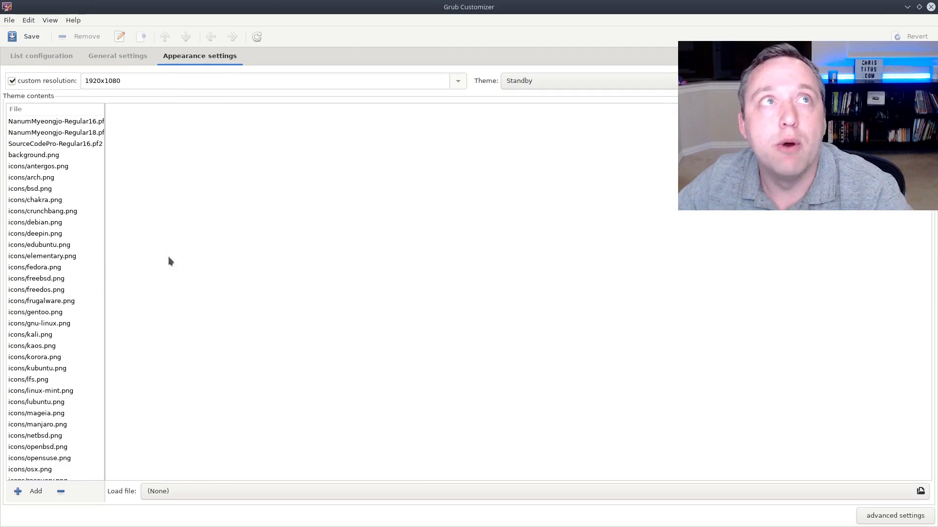
left_click(34, 155)
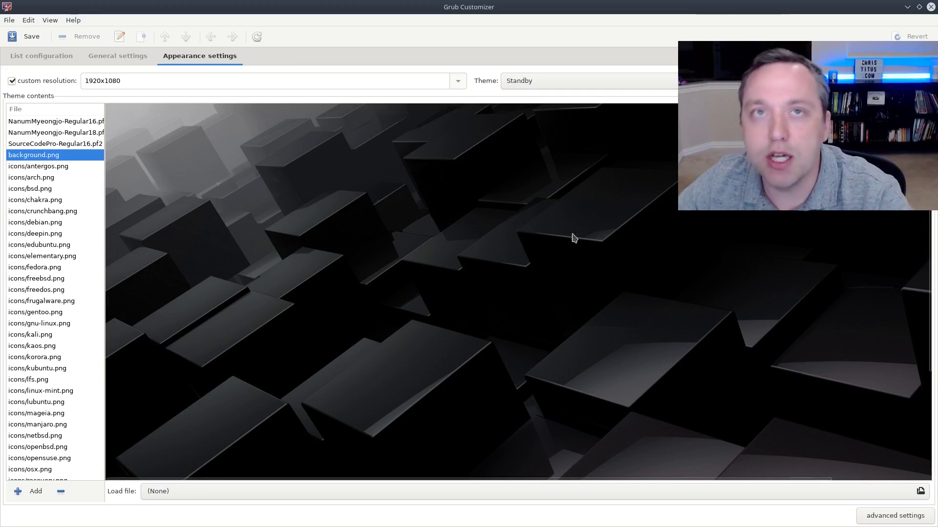
left_click(930, 6)
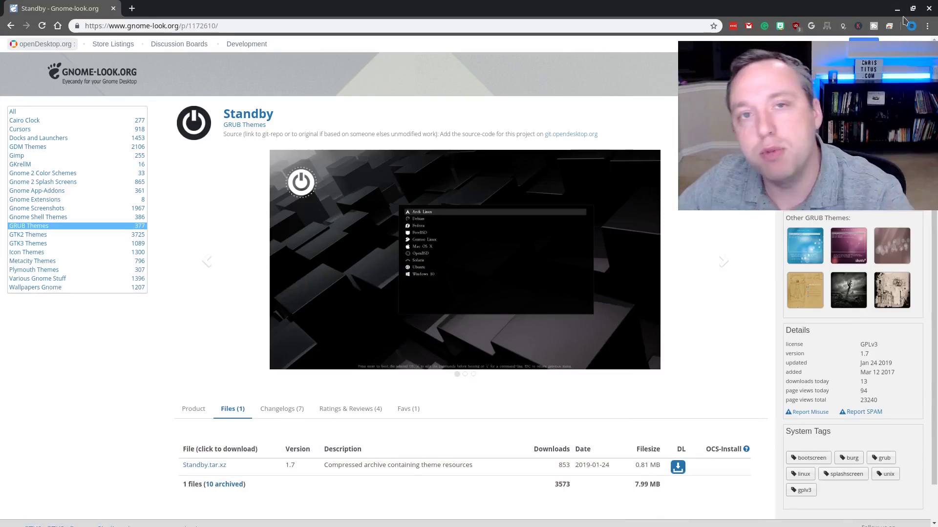
Browse GRUB Themes to the Breeze GRUB2 entry and scroll through its page.
left_click(21, 227)
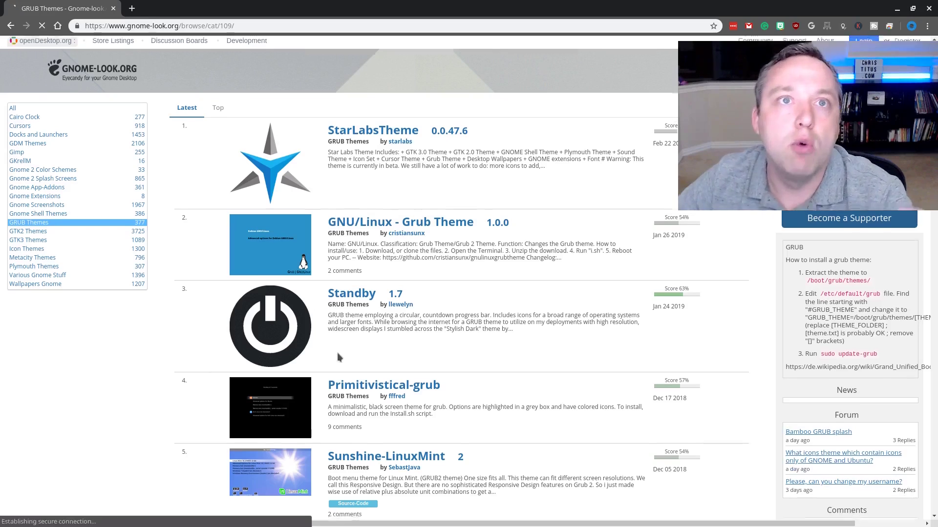
scroll(333, 355, "down", 4)
scroll(328, 355, "down", 4)
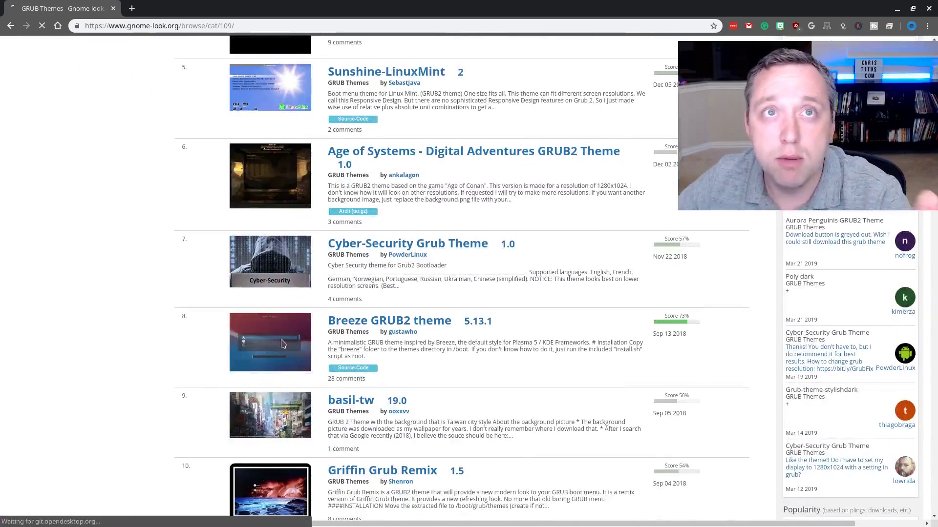
left_click(286, 348)
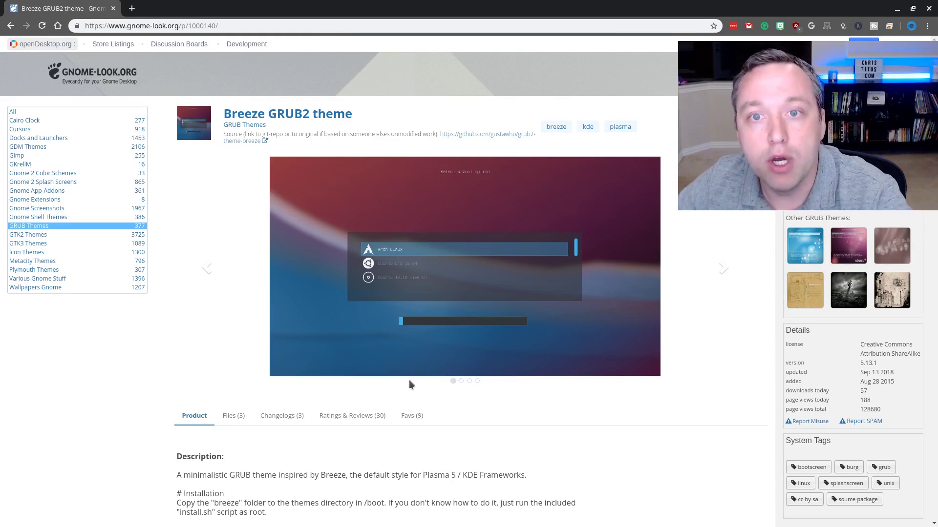
scroll(380, 444, "down", 4)
scroll(230, 399, "down", 2)
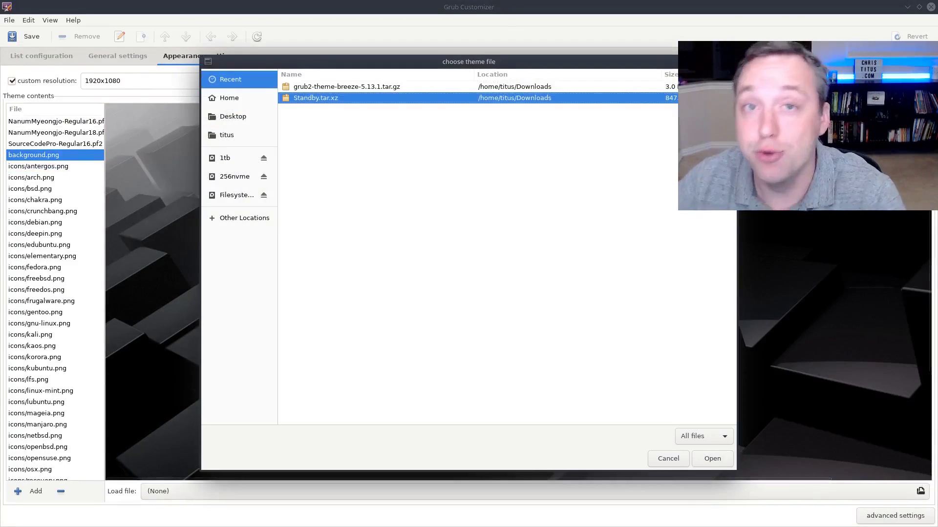
Load the Breeze archive, dismiss the missing theme.txt warning, and quit on the error.
key("Return")
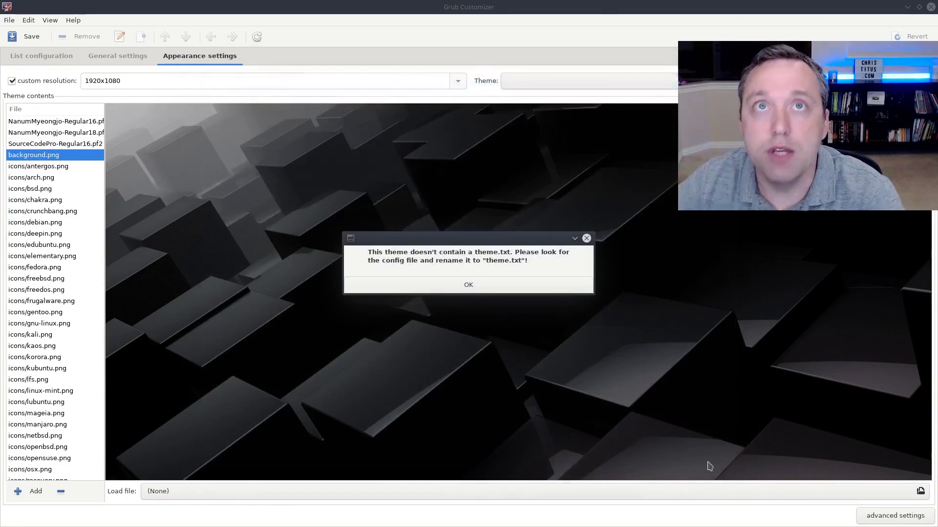
left_click(454, 292)
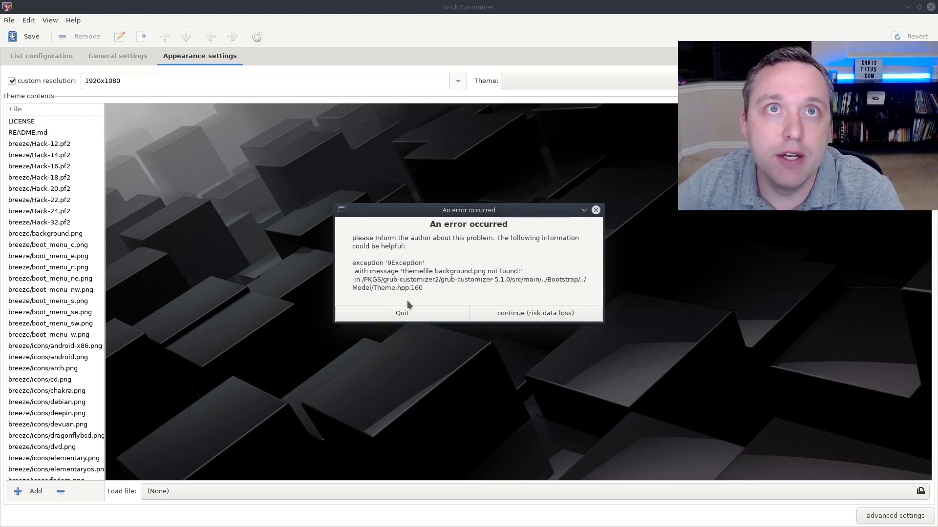
left_click(402, 314)
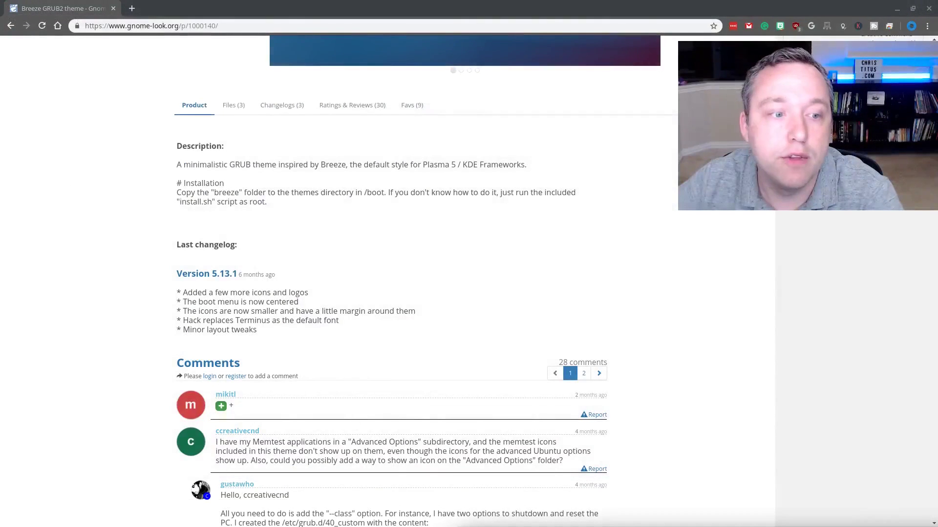
Relaunch Grub Customizer by searching 'grub' in the launcher.
key("alt+space")
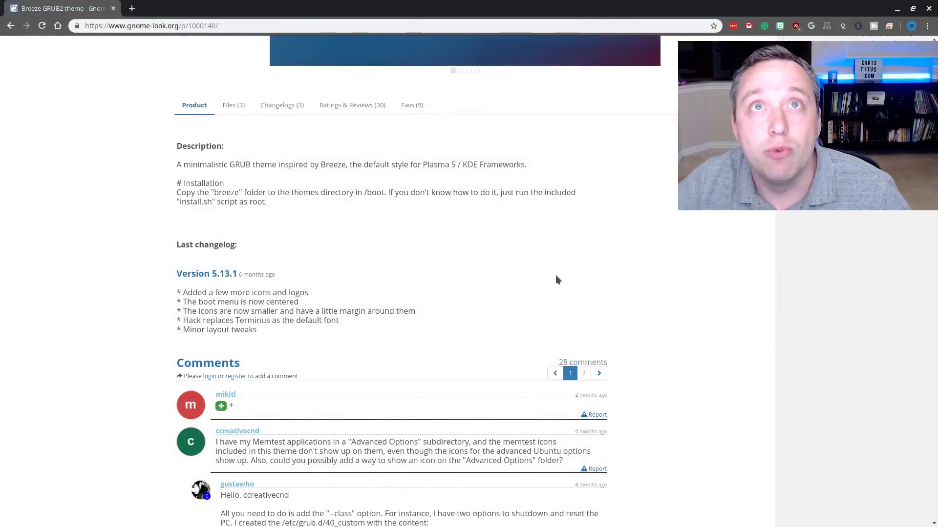
type("grub")
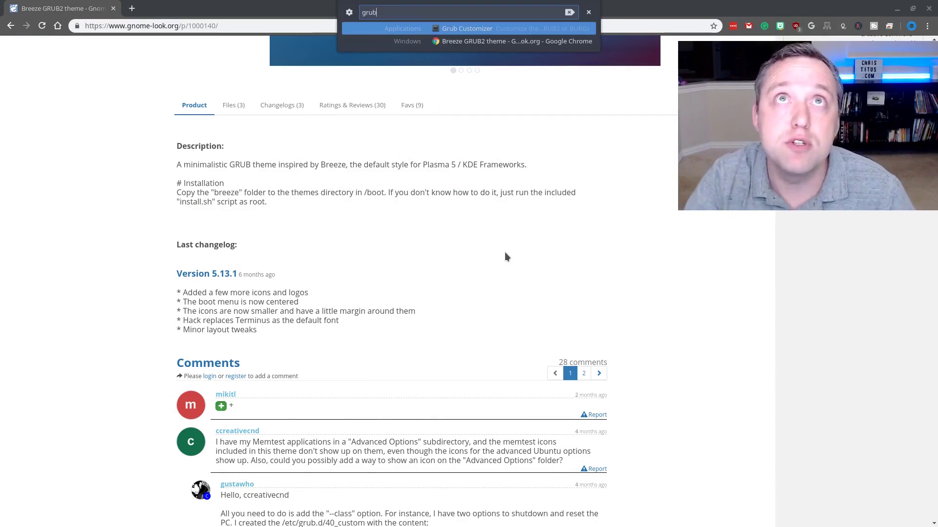
key("Return")
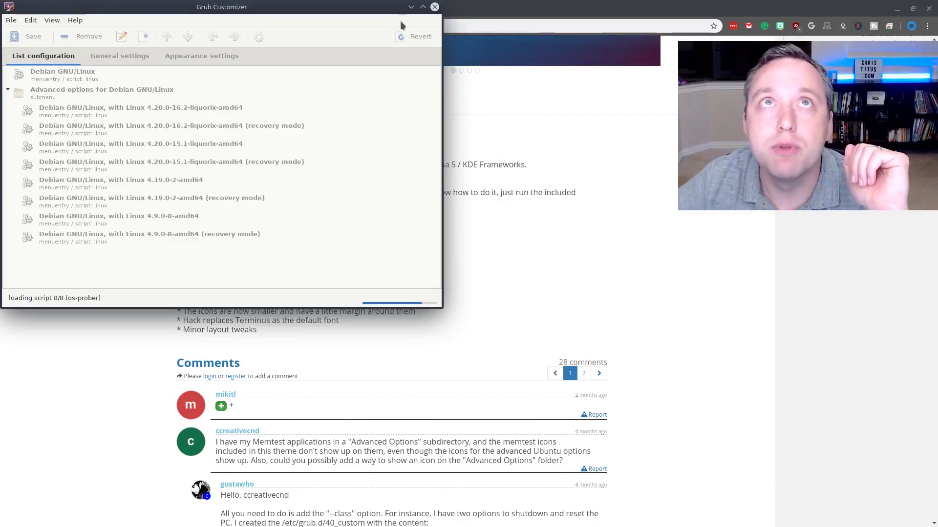
Maximise the window and set the Appearance theme back to Standby.
left_click(423, 8)
left_click(199, 56)
left_click(553, 74)
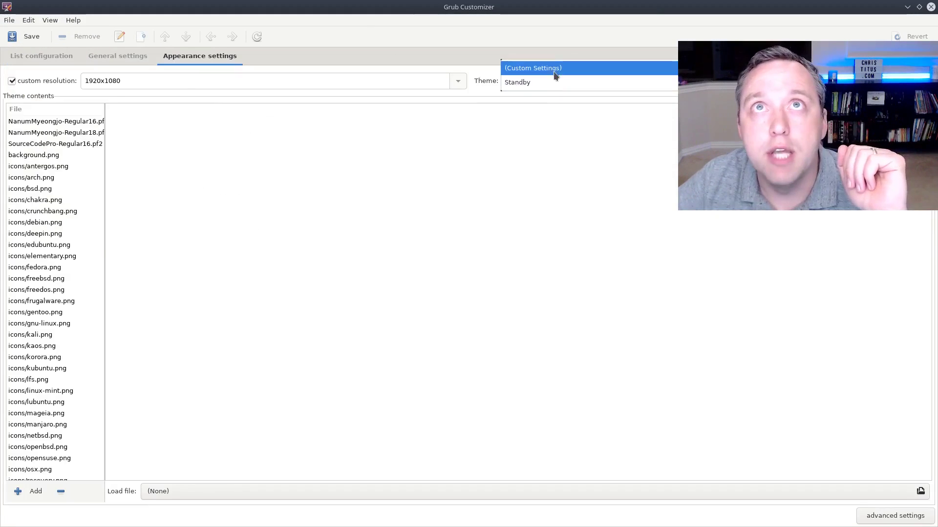
left_click(551, 82)
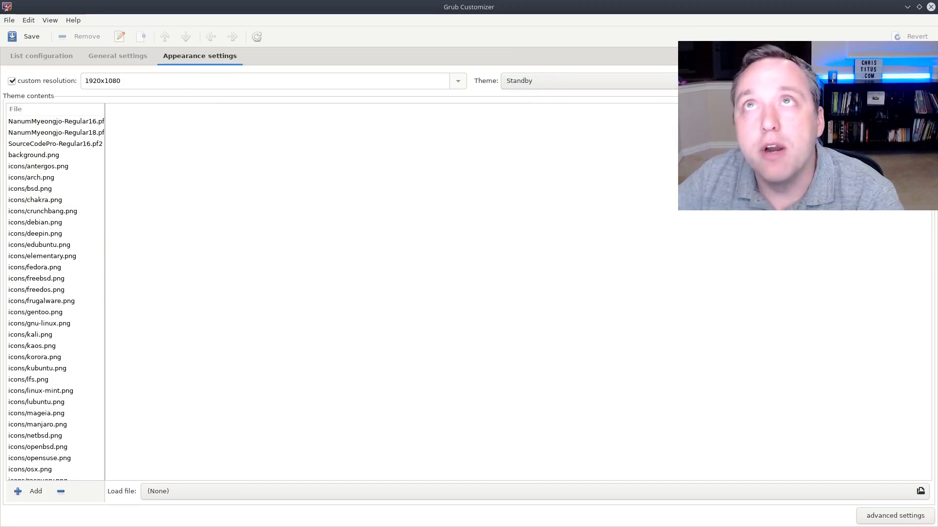
left_click(907, 6)
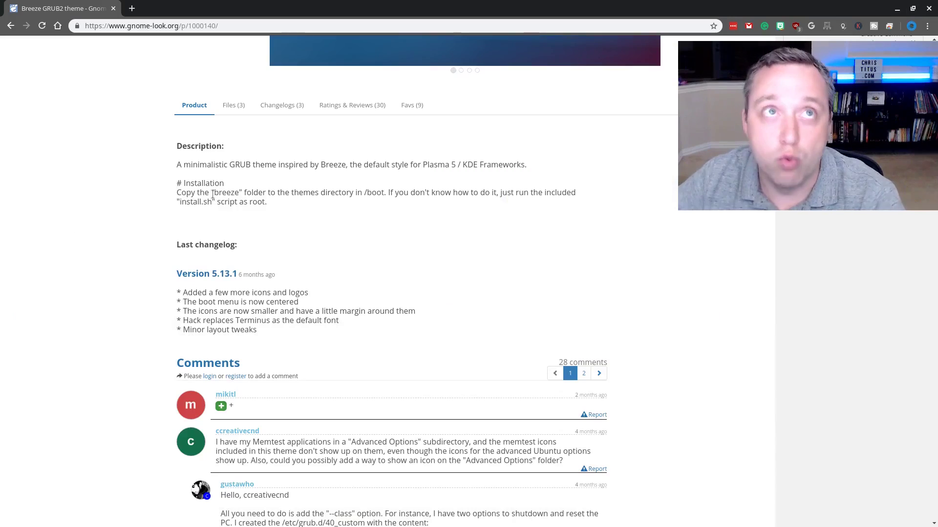